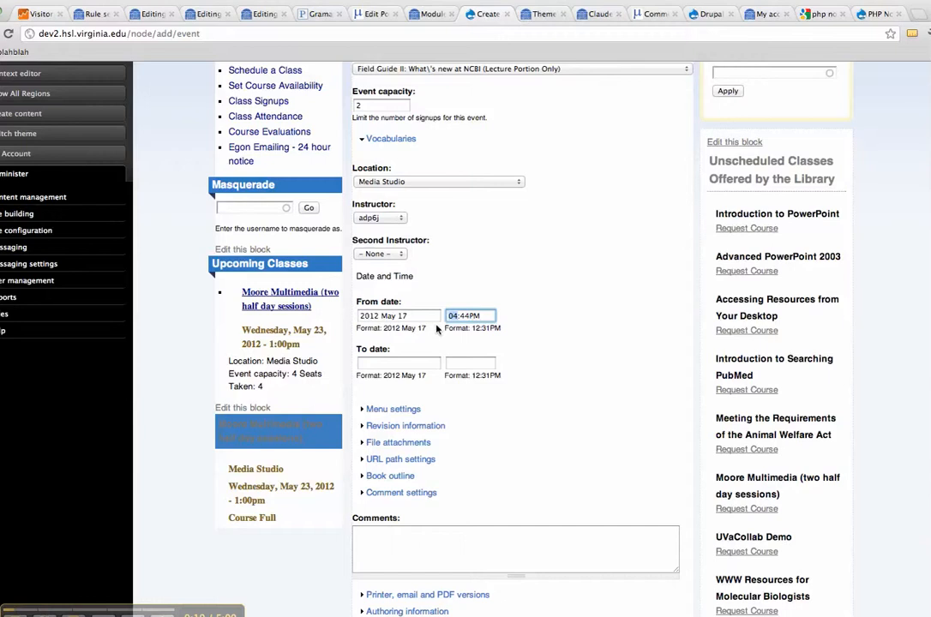
Submit the new scheduled class, reload the rule sets scheduling page and check the rule set name of the scheduled task
{"action": "scroll", "coordinate": [229, 540], "scroll_direction": "down", "scroll_amount": 3}
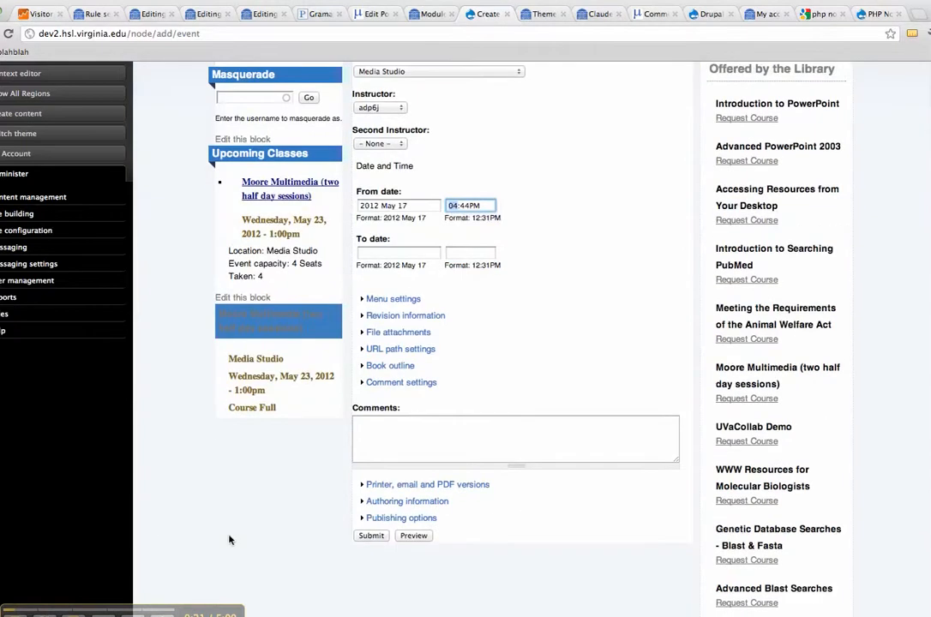
{"action": "left_click", "coordinate": [369, 536]}
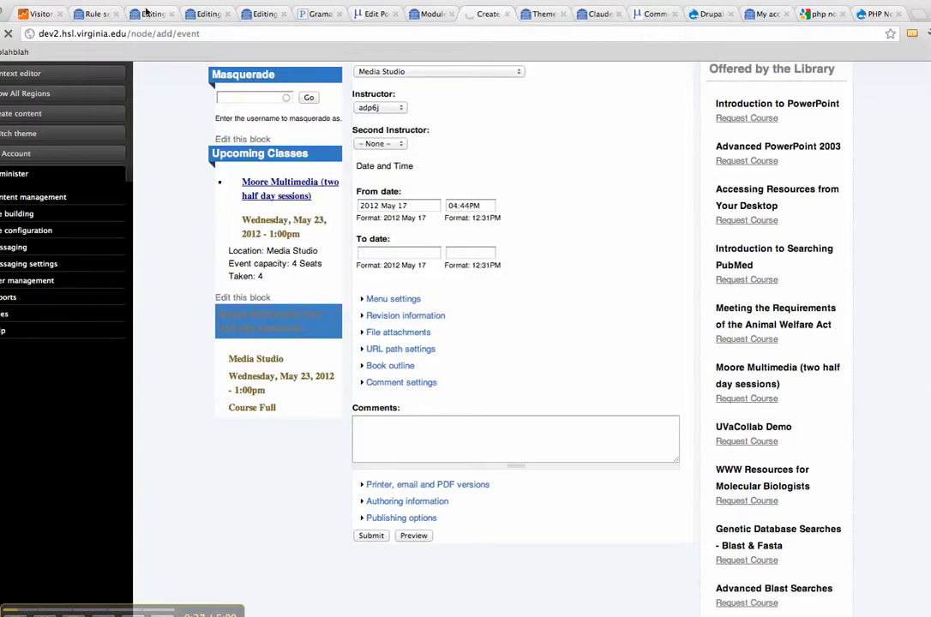
{"action": "left_click", "coordinate": [87, 15]}
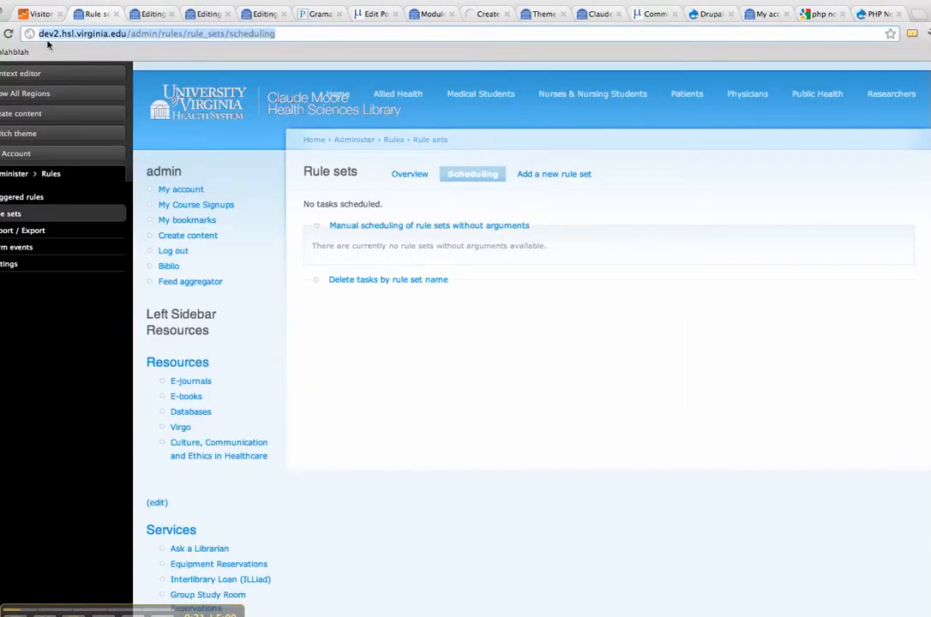
{"action": "left_click", "coordinate": [11, 31]}
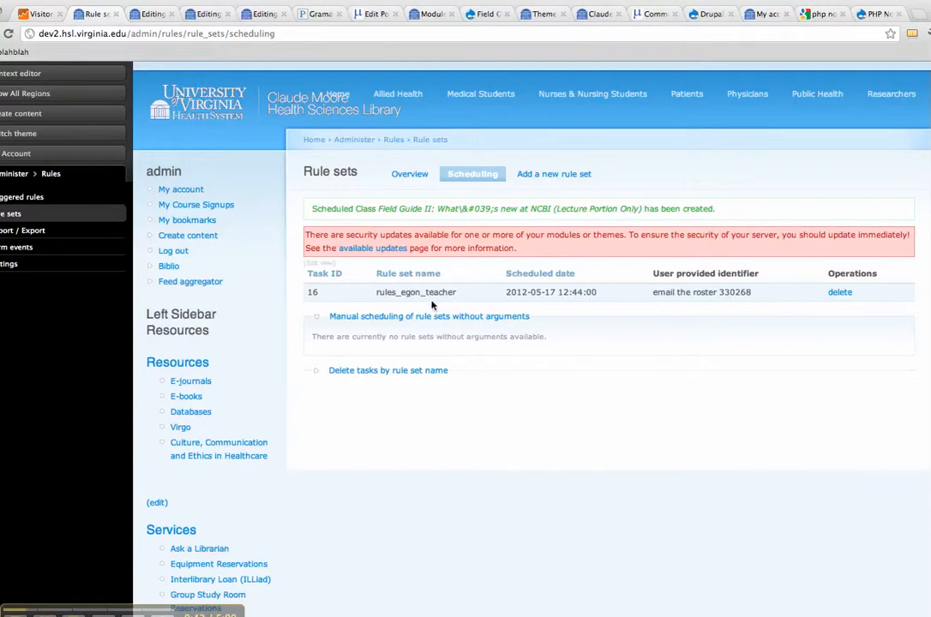
{"action": "left_click_drag", "start_coordinate": [375, 289], "coordinate": [486, 290]}
{"action": "left_click", "coordinate": [489, 291]}
Go to the roster_email rule's Schedule "egon_teacher" action and examine its scheduled evaluation date expression
{"action": "left_click", "coordinate": [148, 17]}
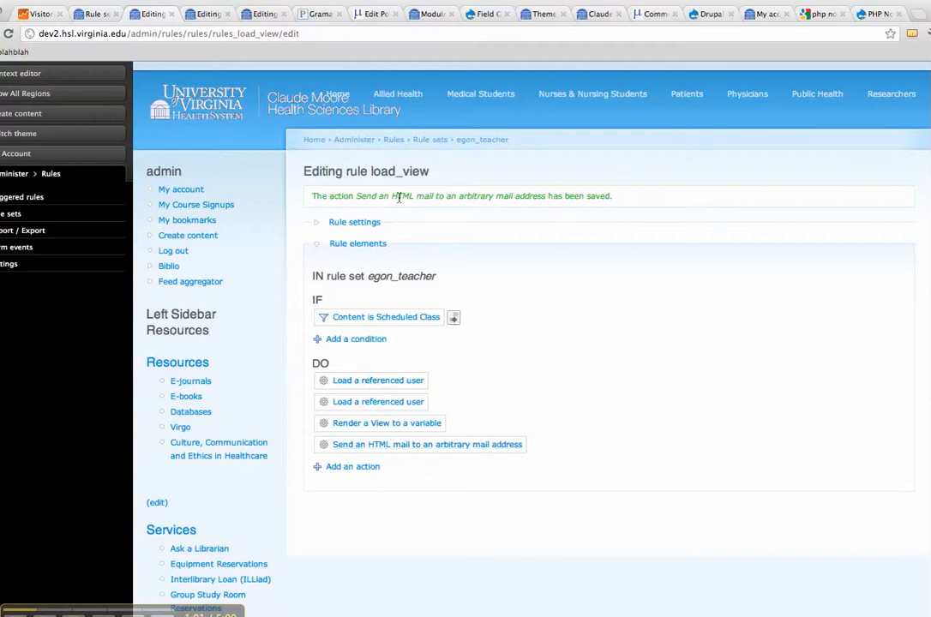
{"action": "left_click", "coordinate": [208, 14]}
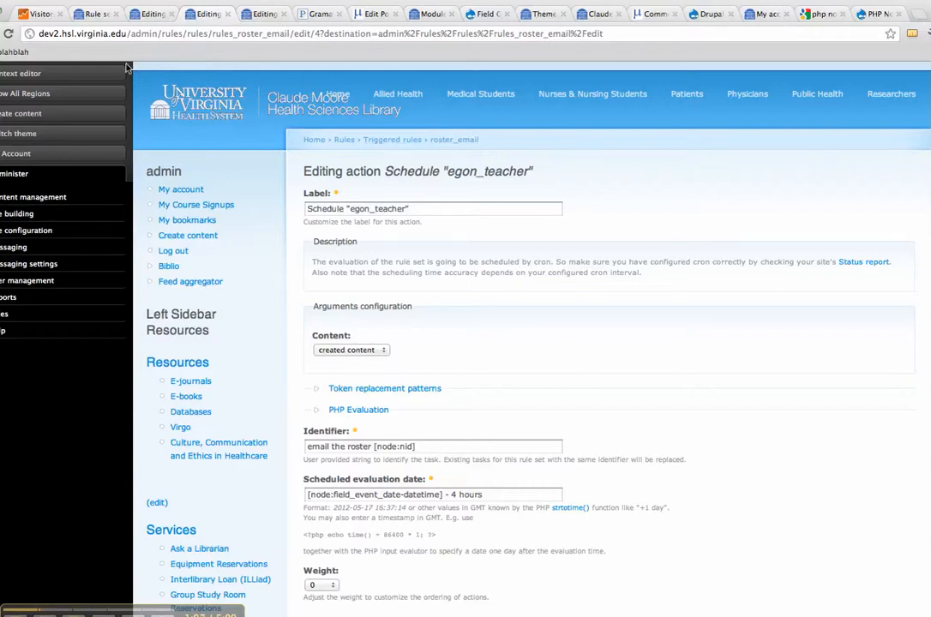
{"action": "scroll", "coordinate": [541, 295], "scroll_direction": "down", "scroll_amount": 5}
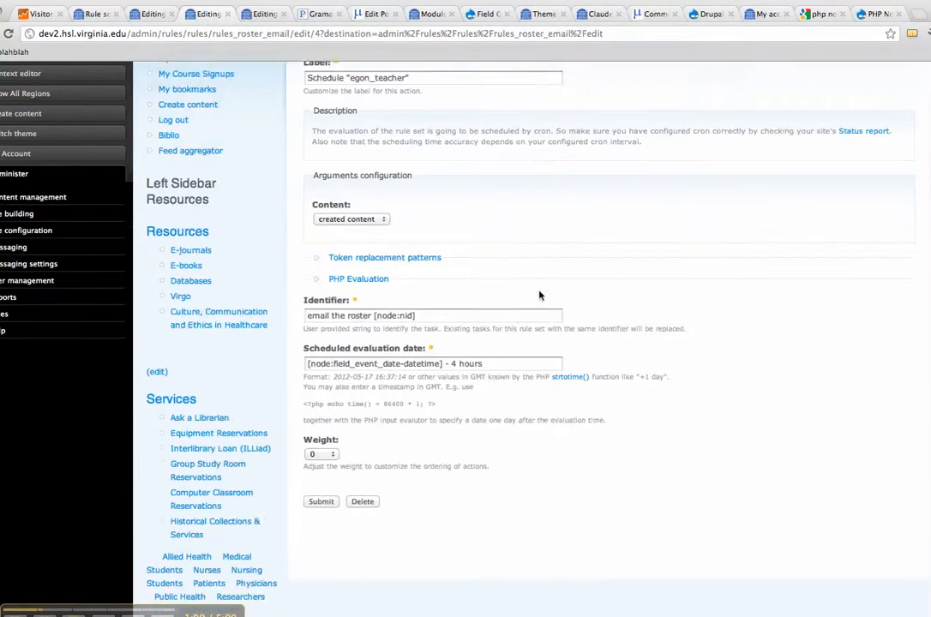
{"action": "scroll", "coordinate": [540, 295], "scroll_direction": "up", "scroll_amount": 4}
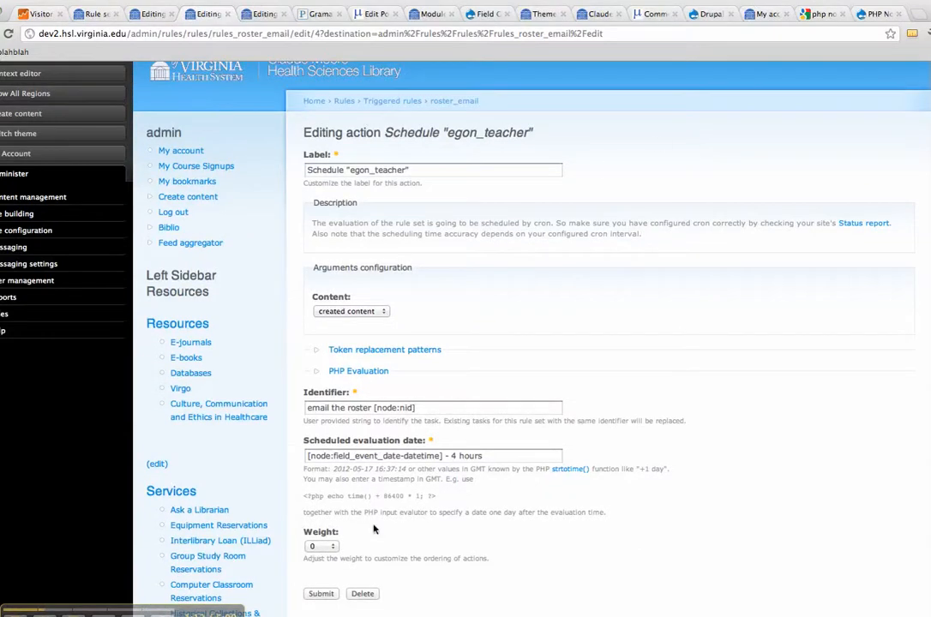
{"action": "left_click_drag", "start_coordinate": [510, 457], "coordinate": [302, 455]}
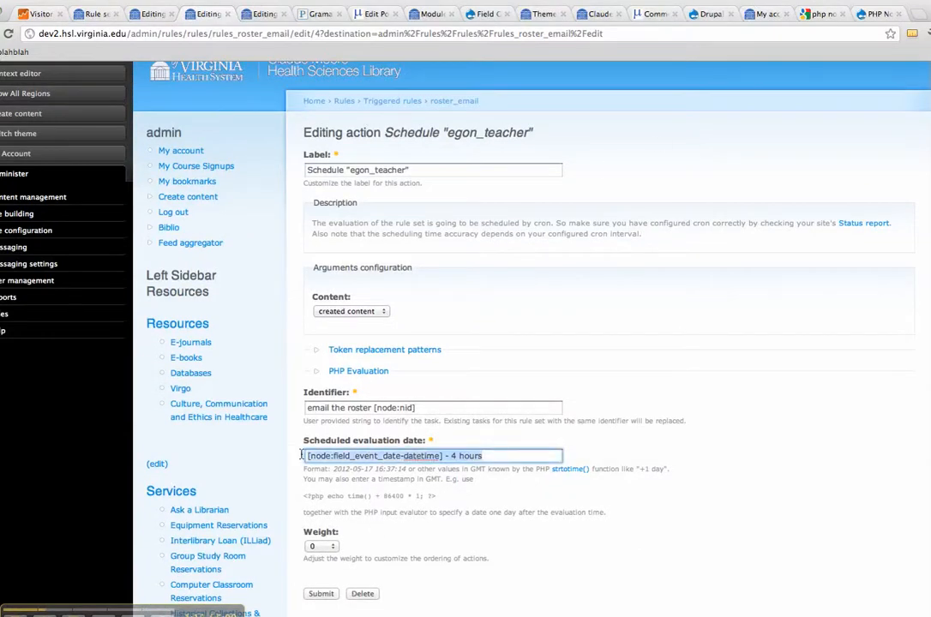
{"action": "left_click", "coordinate": [478, 457]}
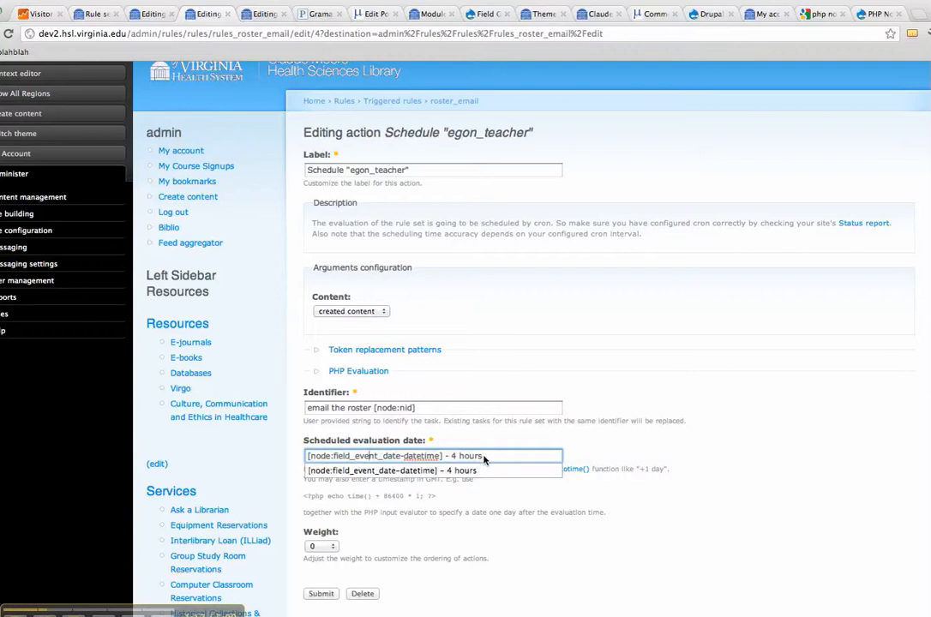
Compare the action's identifier pattern with the user provided identifier of the scheduled task
{"action": "left_click", "coordinate": [440, 407]}
{"action": "left_click_drag", "start_coordinate": [440, 407], "coordinate": [351, 410]}
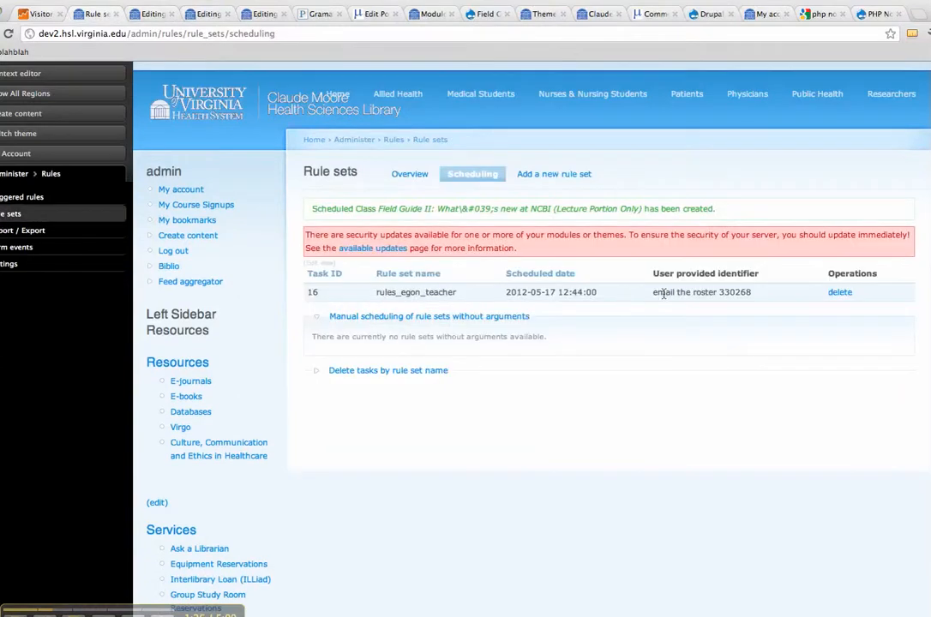
{"action": "left_click_drag", "start_coordinate": [752, 297], "coordinate": [715, 295]}
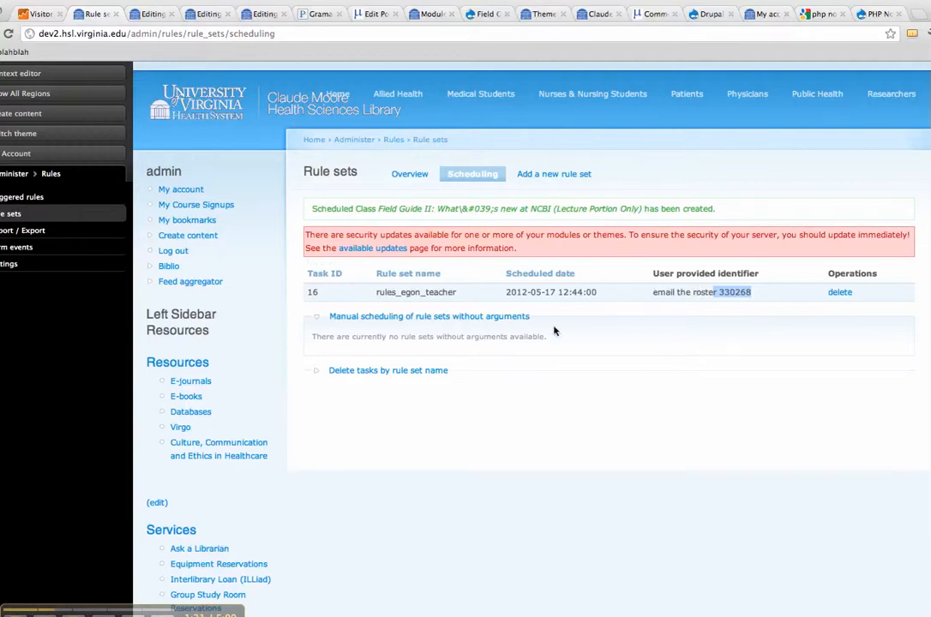
Return to the Schedule "egon_teacher" action and view the available token replacement patterns
{"action": "key", "text": "ctrl+Tab"}
{"action": "key", "text": "ctrl+shift+Tab"}
{"action": "key", "text": "ctrl+Tab"}
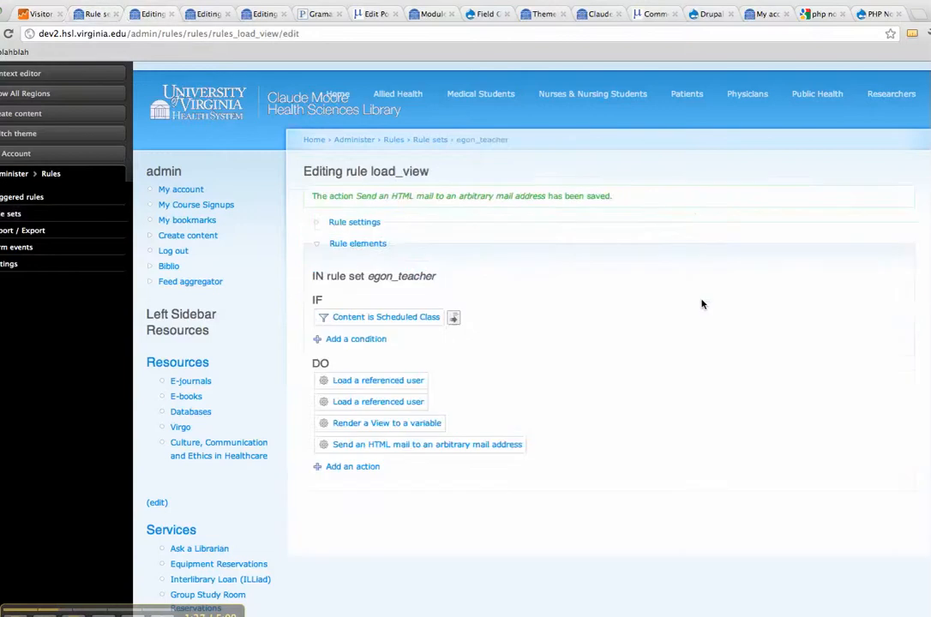
{"action": "key", "text": "ctrl+Tab"}
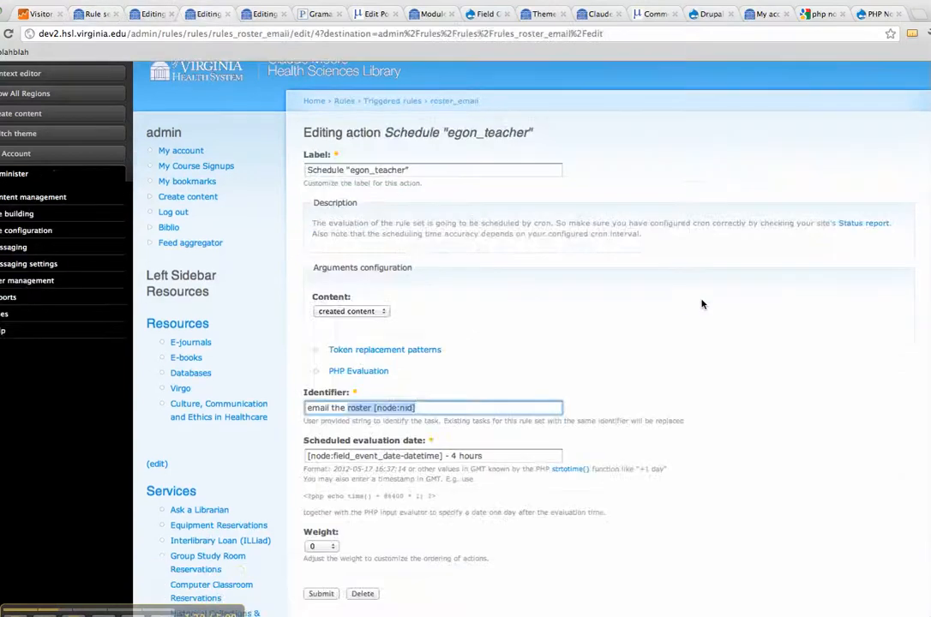
{"action": "left_click", "coordinate": [355, 352]}
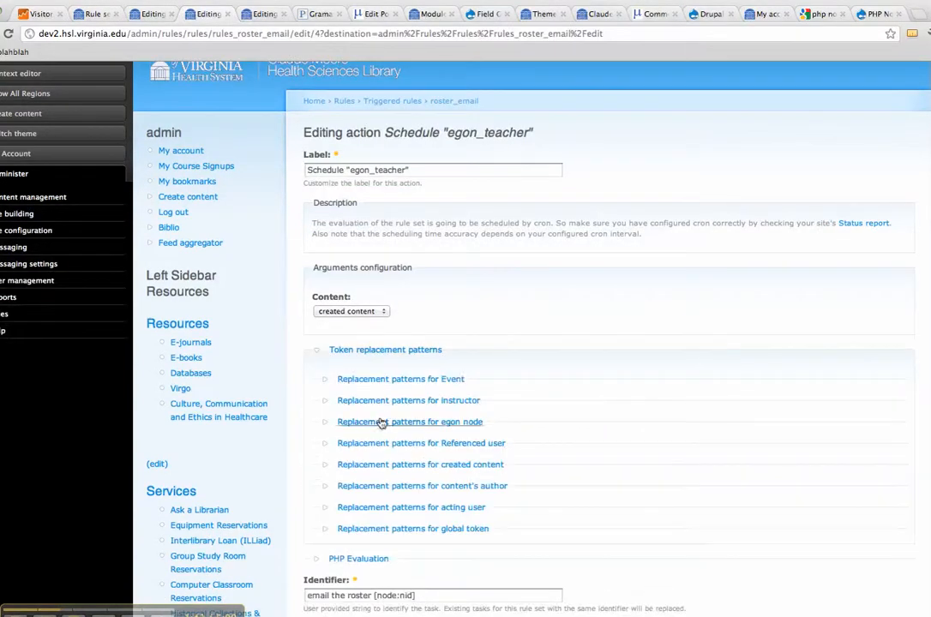
{"action": "left_click", "coordinate": [350, 351]}
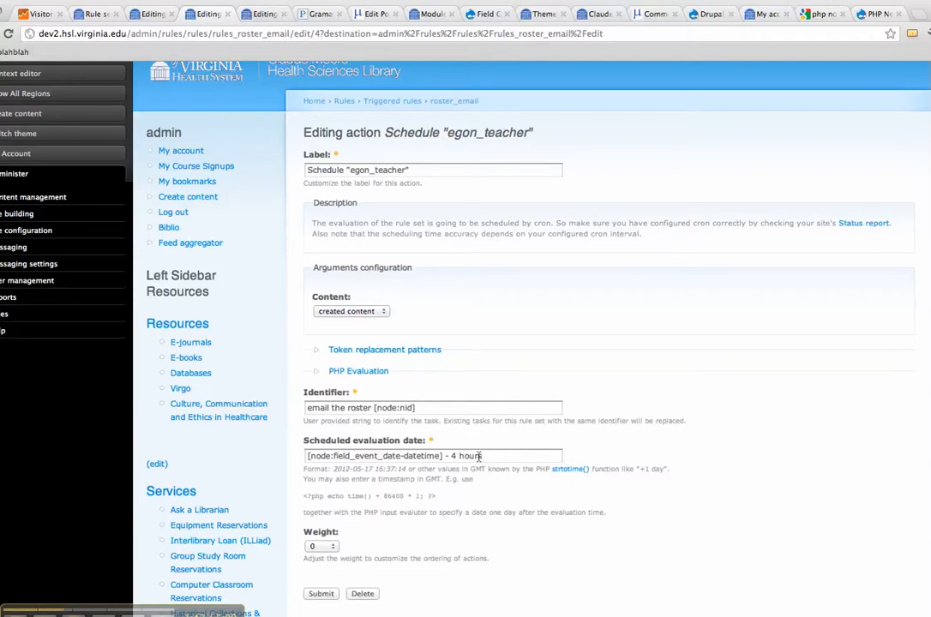
Compare the action's evaluation date setting with the scheduled date of the task on the scheduling page
{"action": "left_click", "coordinate": [377, 457]}
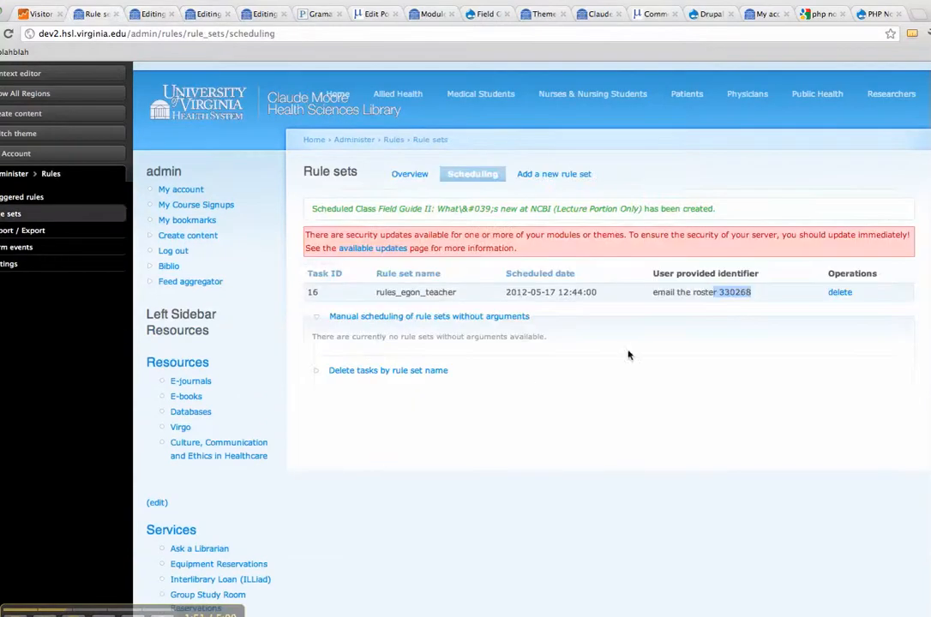
{"action": "left_click_drag", "start_coordinate": [565, 293], "coordinate": [600, 292]}
{"action": "left_click", "coordinate": [572, 294]}
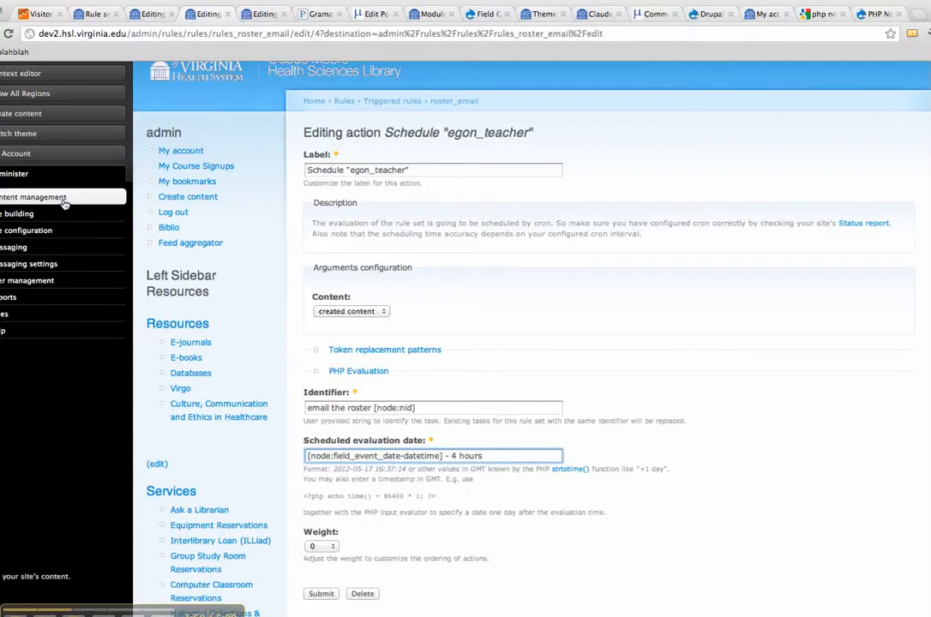
Open the roster_email rule and examine which Rule Scheduler actions can be added to it
{"action": "left_click", "coordinate": [406, 101]}
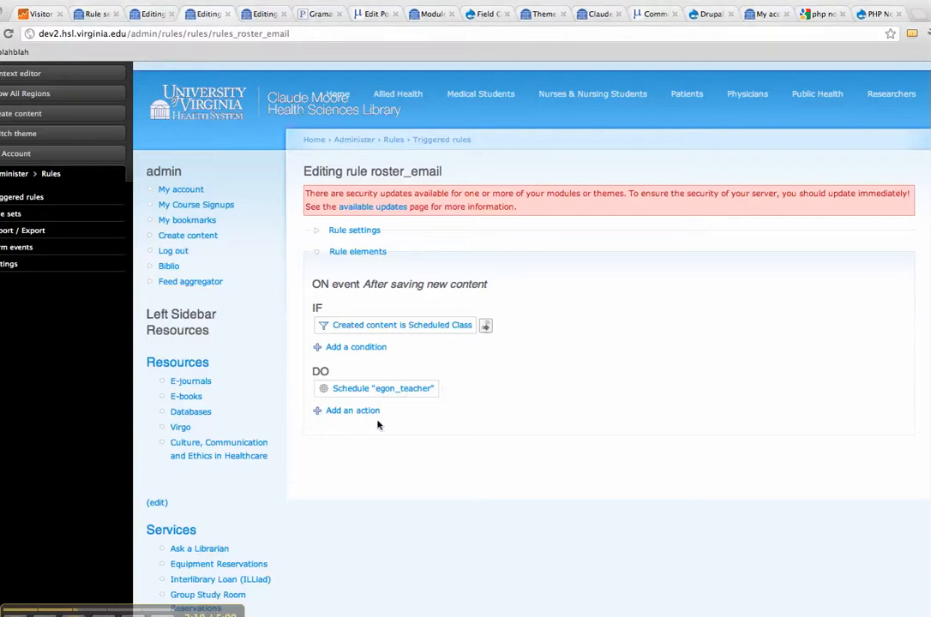
{"action": "left_click", "coordinate": [360, 411]}
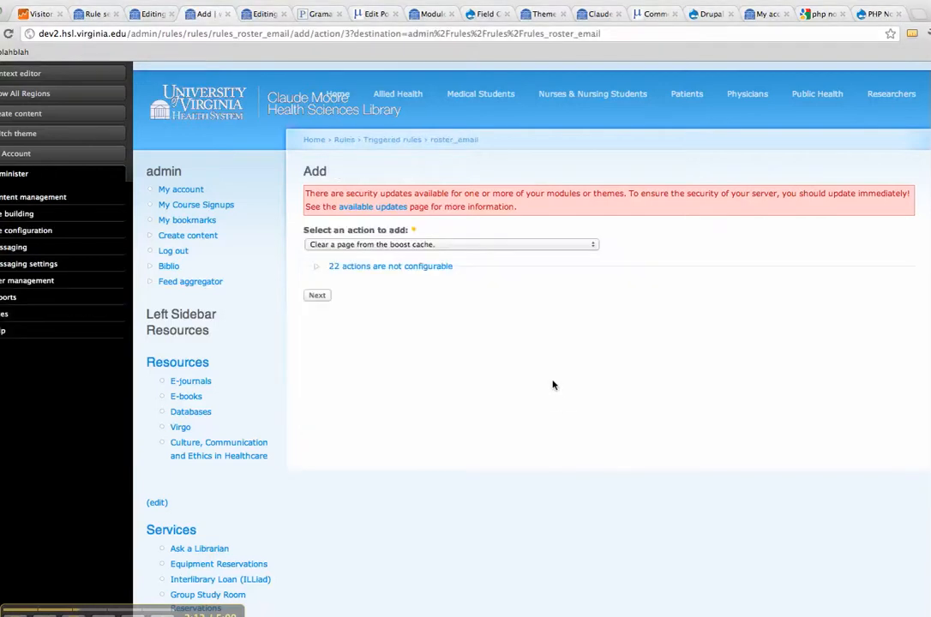
{"action": "left_click", "coordinate": [516, 245]}
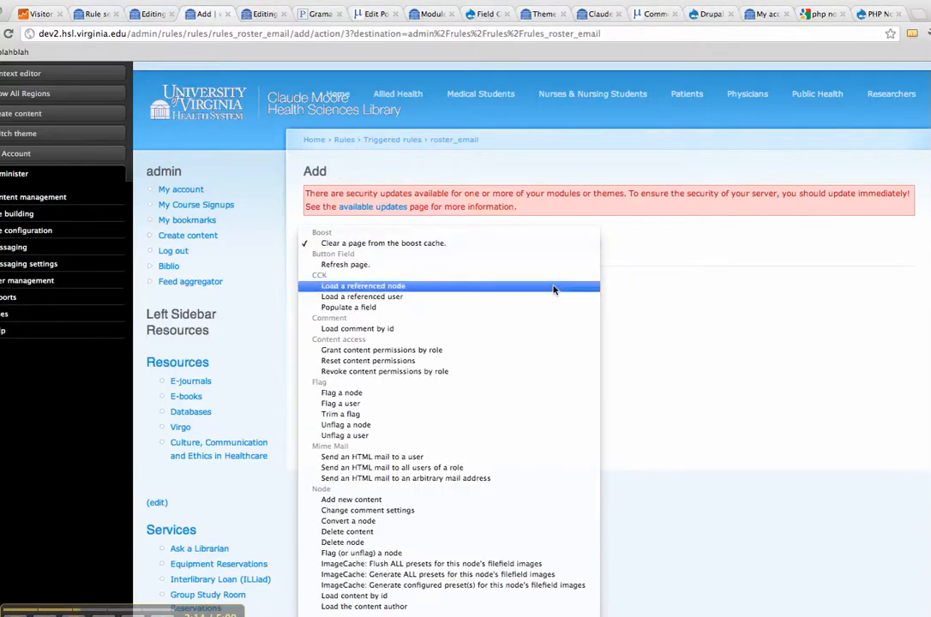
{"action": "scroll", "coordinate": [545, 295], "scroll_direction": "down", "scroll_amount": 10}
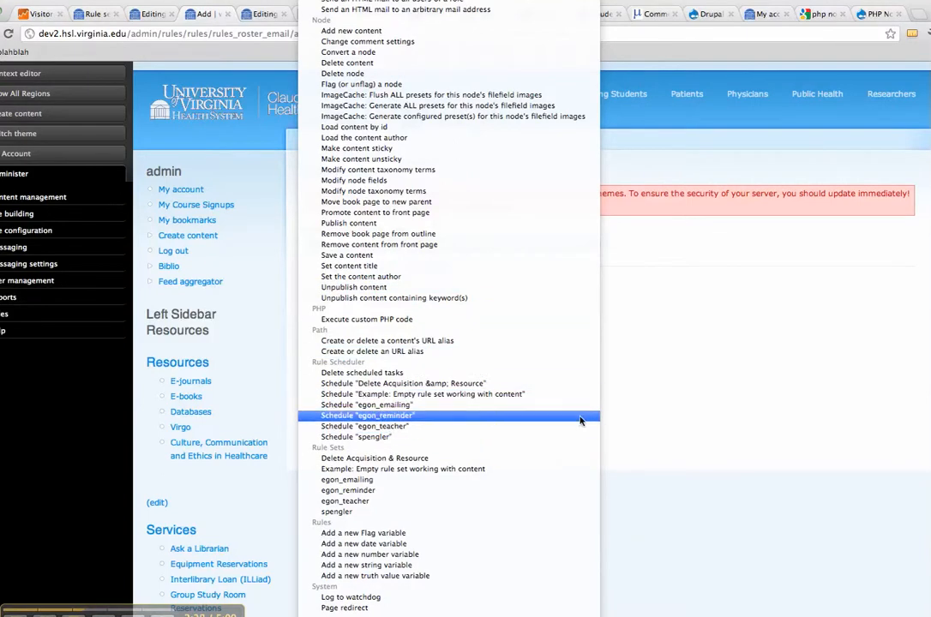
{"action": "left_click", "coordinate": [691, 406]}
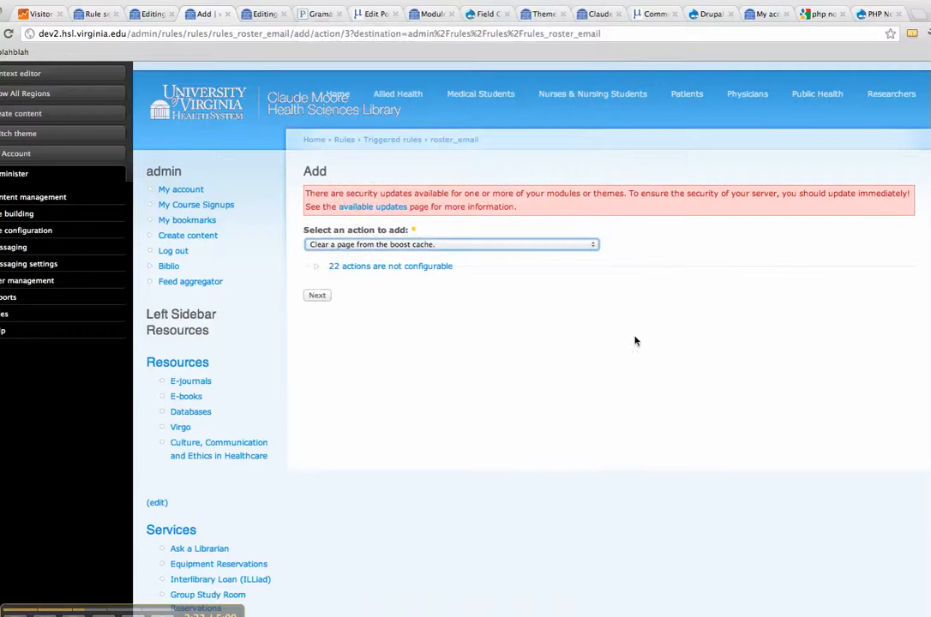
{"action": "left_click", "coordinate": [557, 248]}
{"action": "key", "text": "Escape"}
Open the load_view rule inside the egon_teacher rule set
{"action": "left_click", "coordinate": [137, 14]}
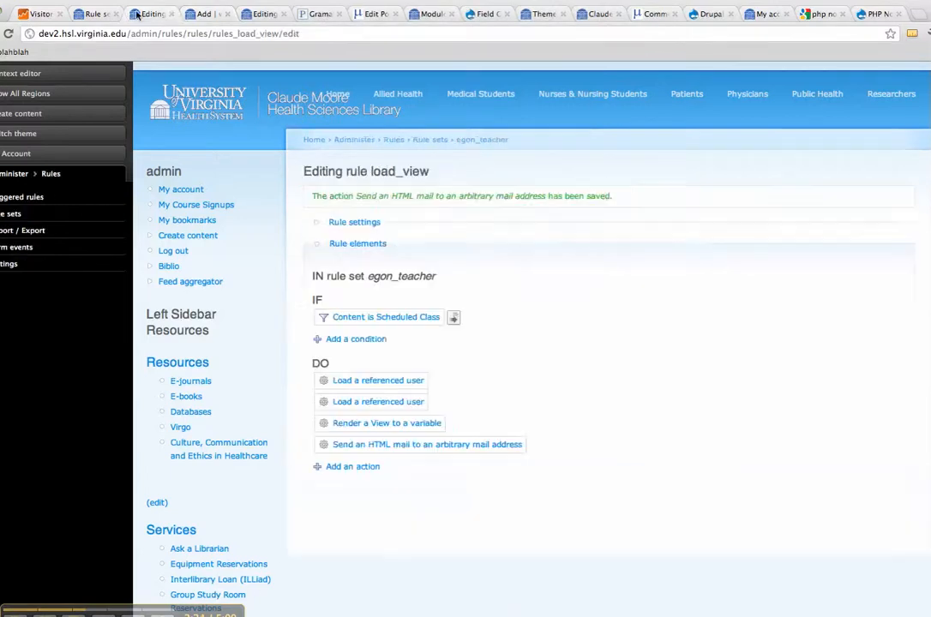
{"action": "left_click", "coordinate": [22, 214]}
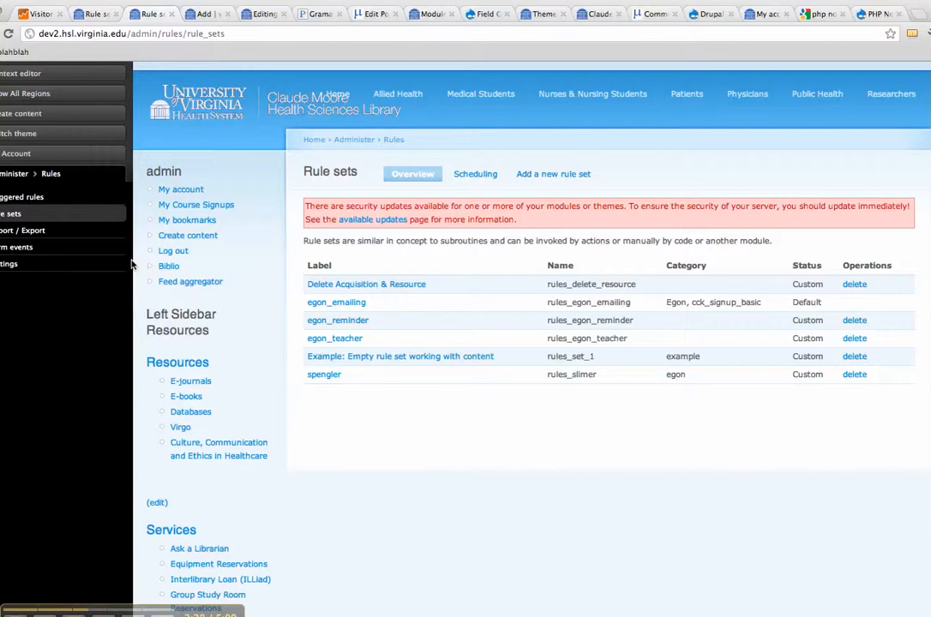
{"action": "left_click", "coordinate": [345, 339]}
{"action": "scroll", "coordinate": [550, 370], "scroll_direction": "down", "scroll_amount": 4}
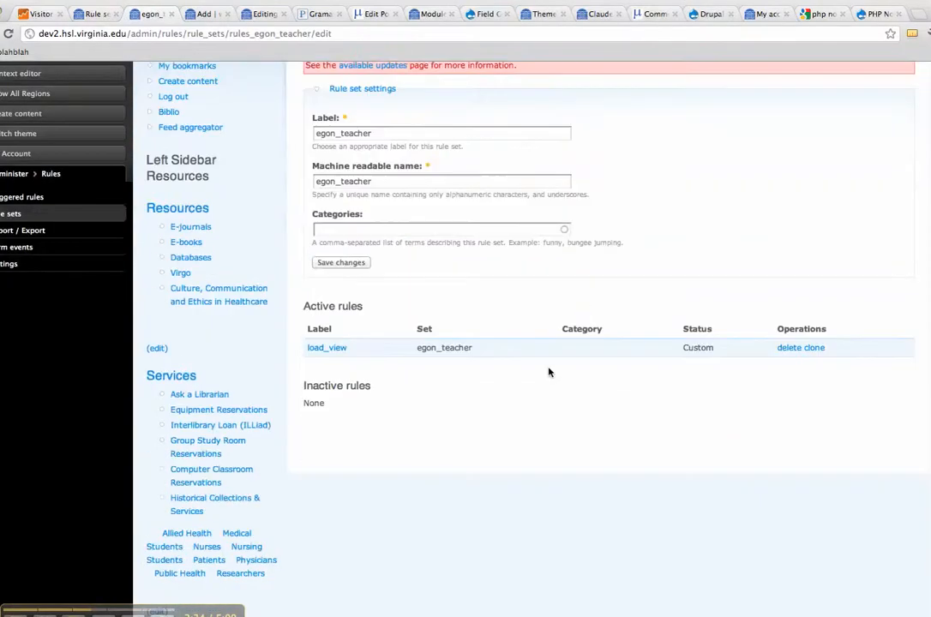
{"action": "left_click", "coordinate": [324, 354]}
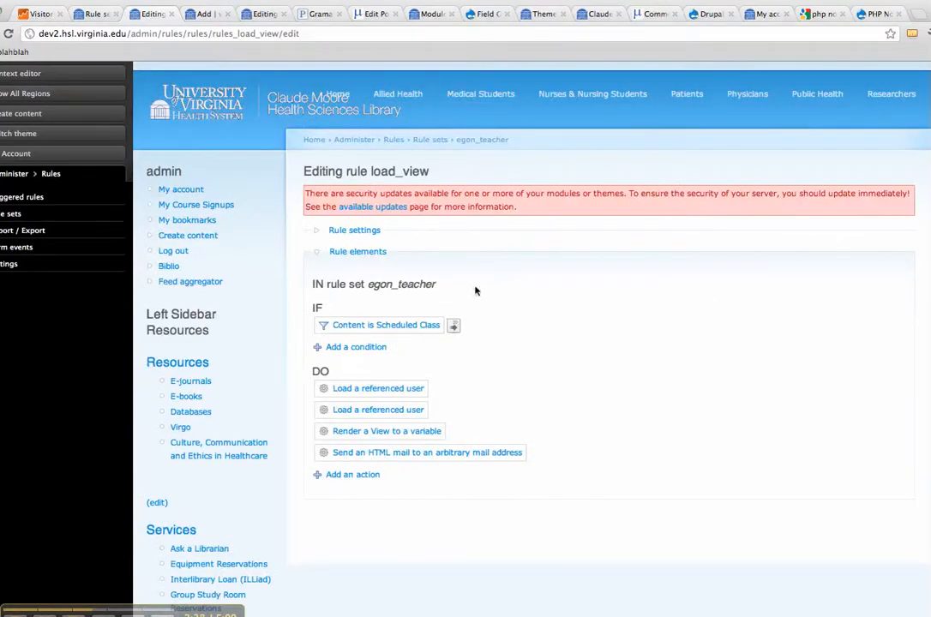
Examine the load_view rule's settings, including its assigned rule set, along with its conditions and actions
{"action": "left_click", "coordinate": [335, 230]}
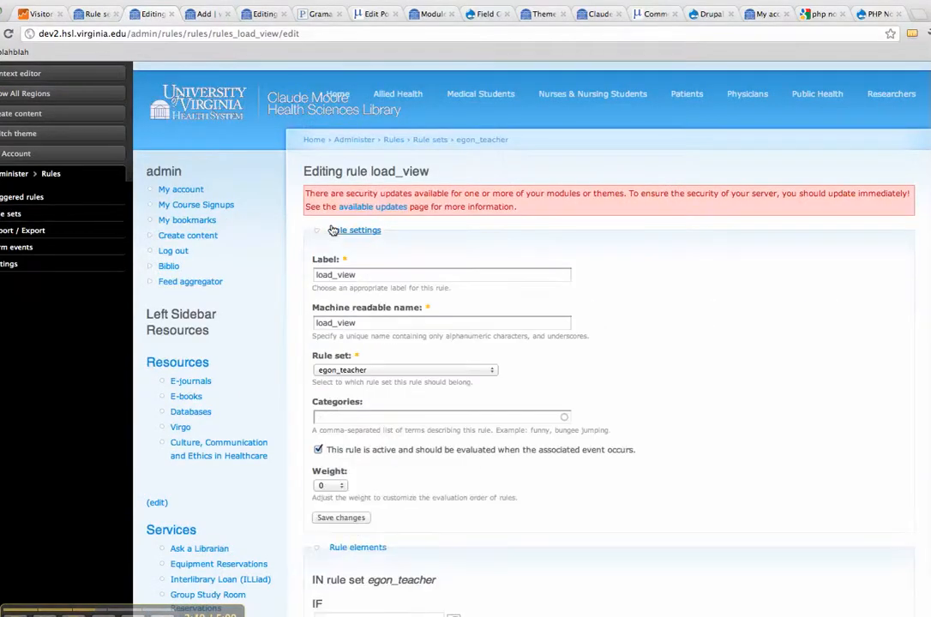
{"action": "scroll", "coordinate": [583, 225], "scroll_direction": "down", "scroll_amount": 3}
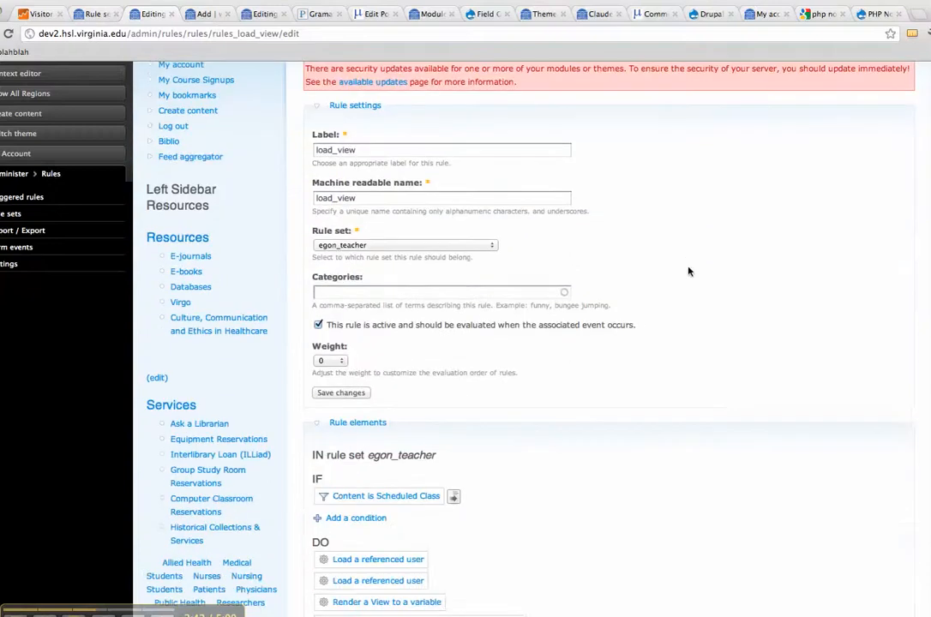
{"action": "left_click", "coordinate": [460, 248]}
{"action": "left_click", "coordinate": [461, 245]}
{"action": "scroll", "coordinate": [665, 250], "scroll_direction": "down", "scroll_amount": 7}
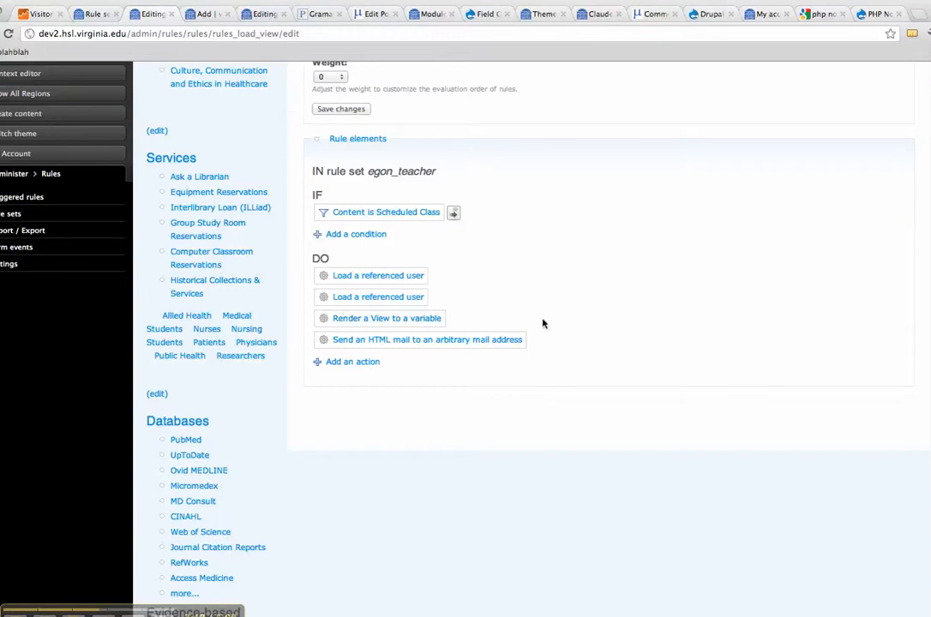
{"action": "scroll", "coordinate": [653, 329], "scroll_direction": "up", "scroll_amount": 2}
{"action": "scroll", "coordinate": [653, 329], "scroll_direction": "up", "scroll_amount": 7}
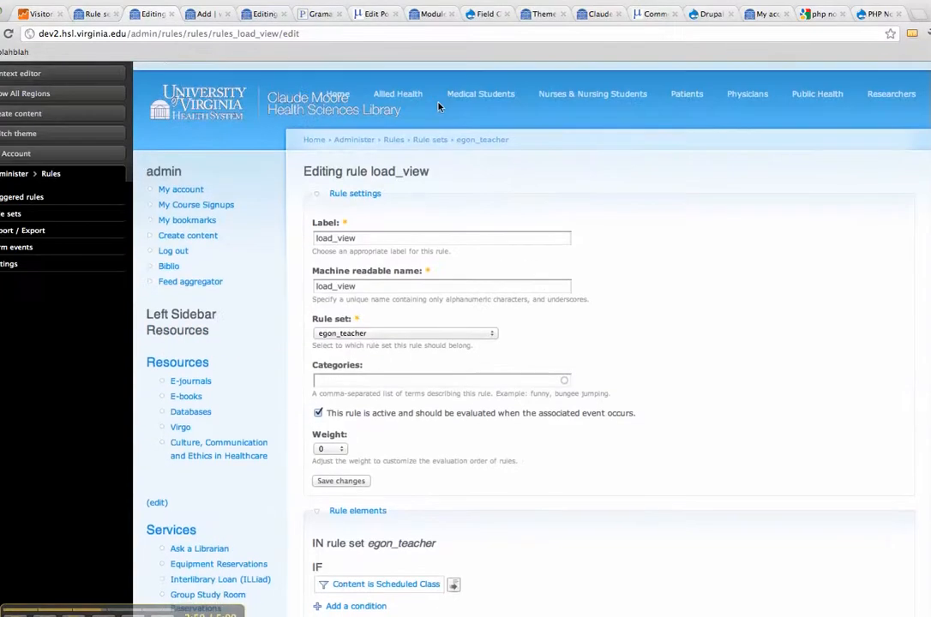
Examine the rules_scheduler view's configuration alongside the scheduled task list it produces
{"action": "key", "text": "ctrl+shift+Tab"}
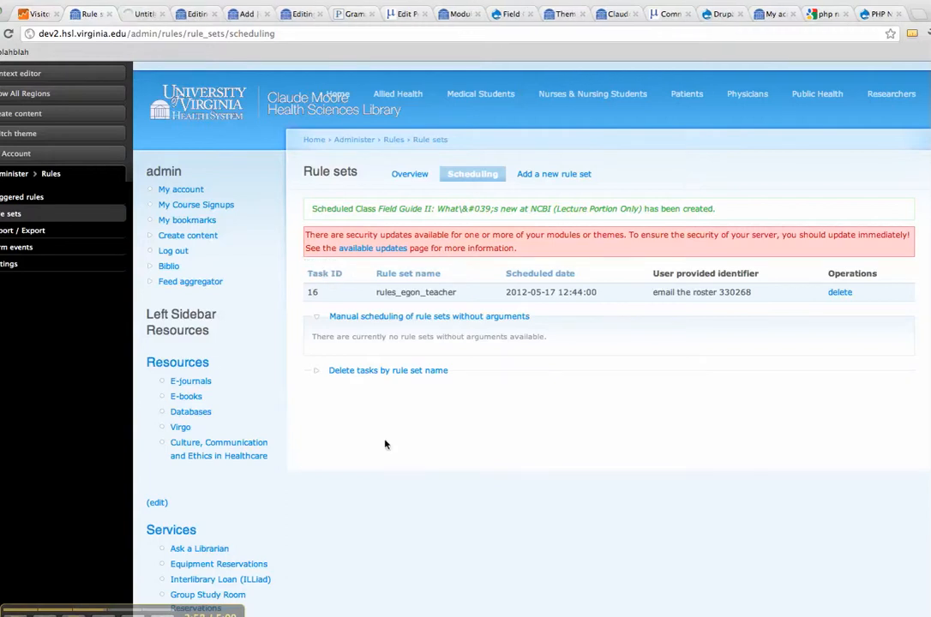
{"action": "key", "text": "ctrl+Tab"}
{"action": "scroll", "coordinate": [617, 469], "scroll_direction": "up", "scroll_amount": 3}
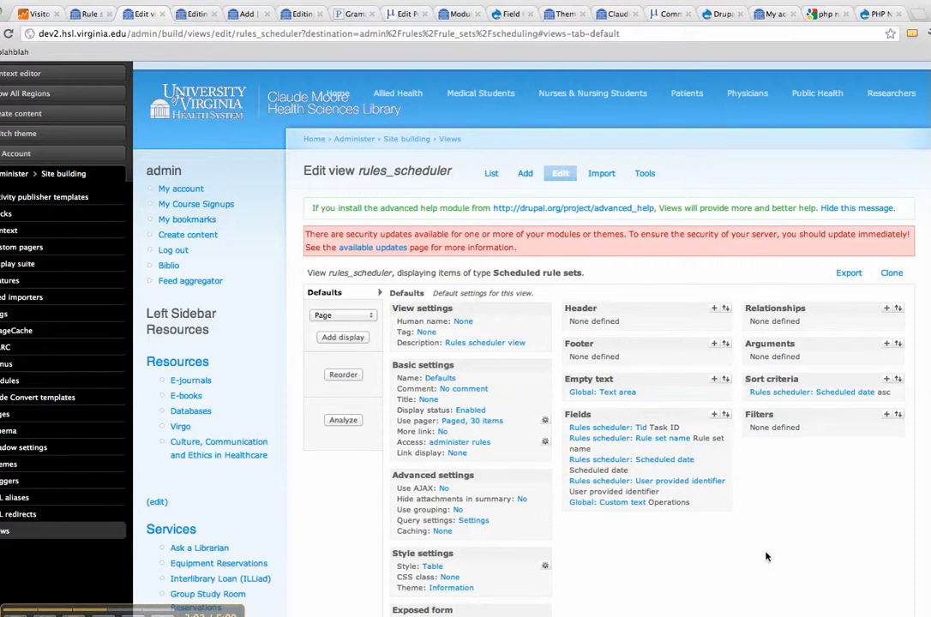
{"action": "key", "text": "ctrl+shift+Tab"}
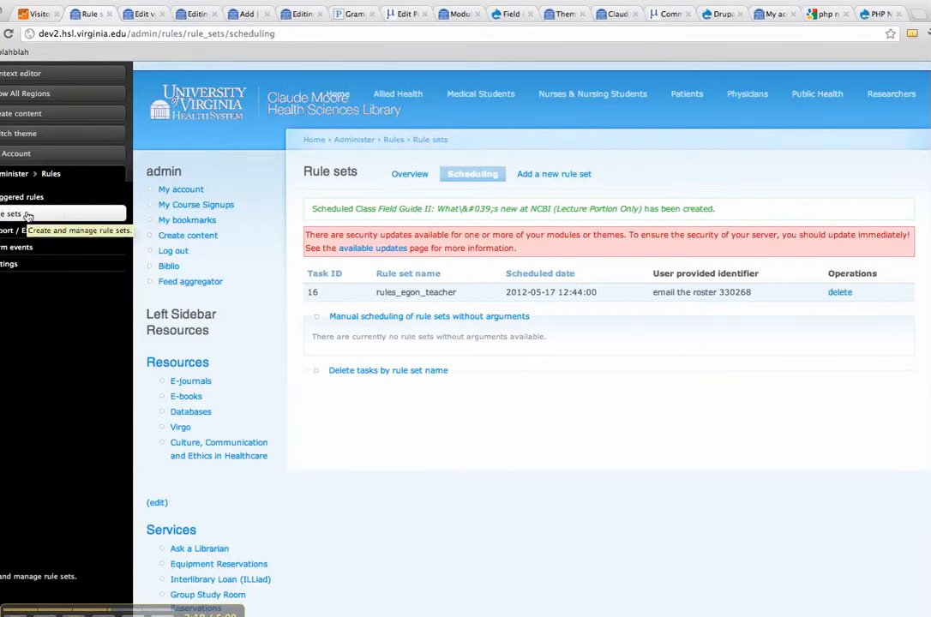
{"action": "key", "text": "ctrl+Tab"}
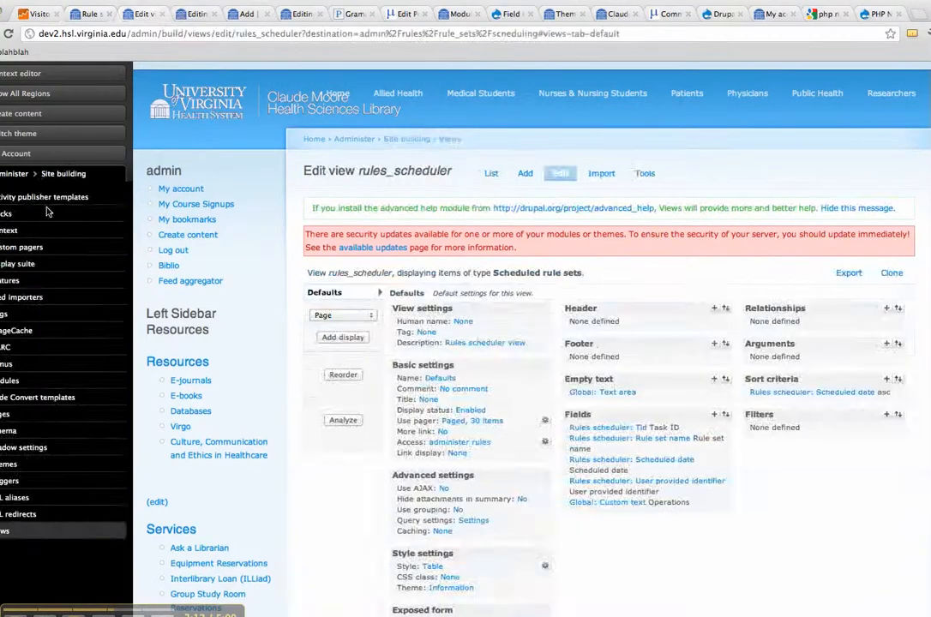
Return from the scheduled task list and rules_scheduler view to the roster_email rule and open its Schedule "egon_teacher" action
{"action": "key", "text": "ctrl+shift+Tab"}
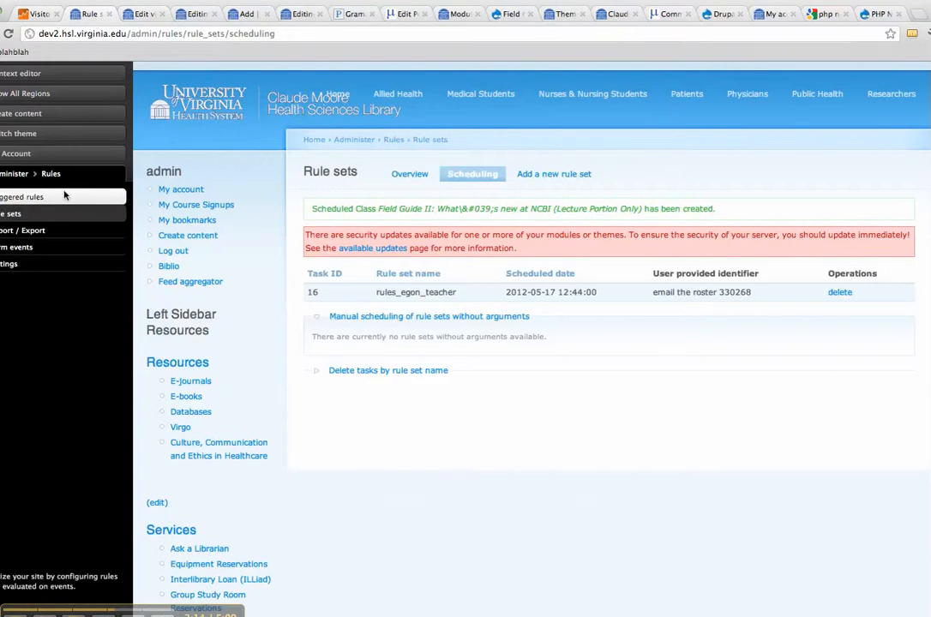
{"action": "key", "text": "ctrl+Tab"}
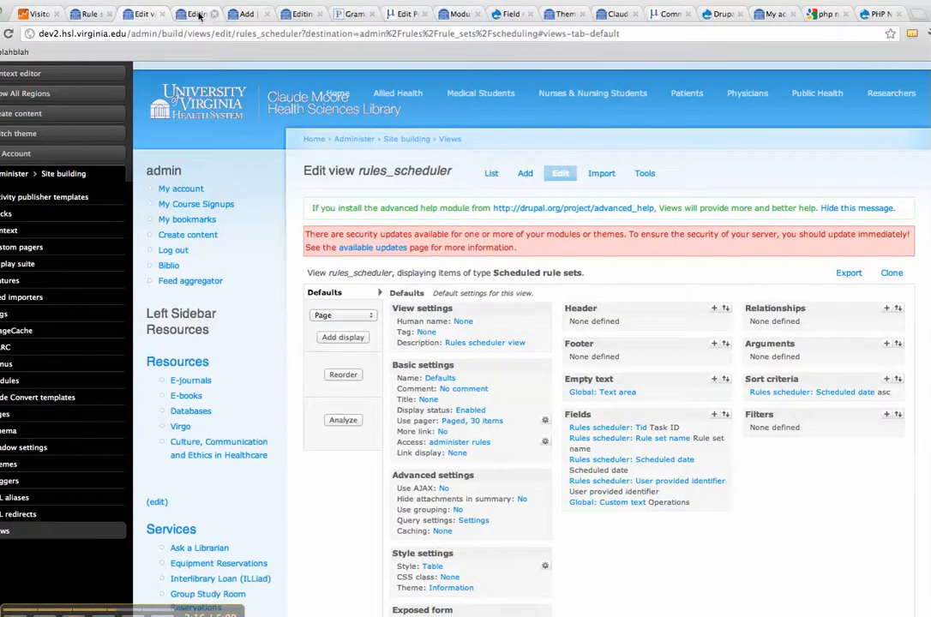
{"action": "key", "text": "ctrl+Tab"}
{"action": "key", "text": "ctrl+Tab"}
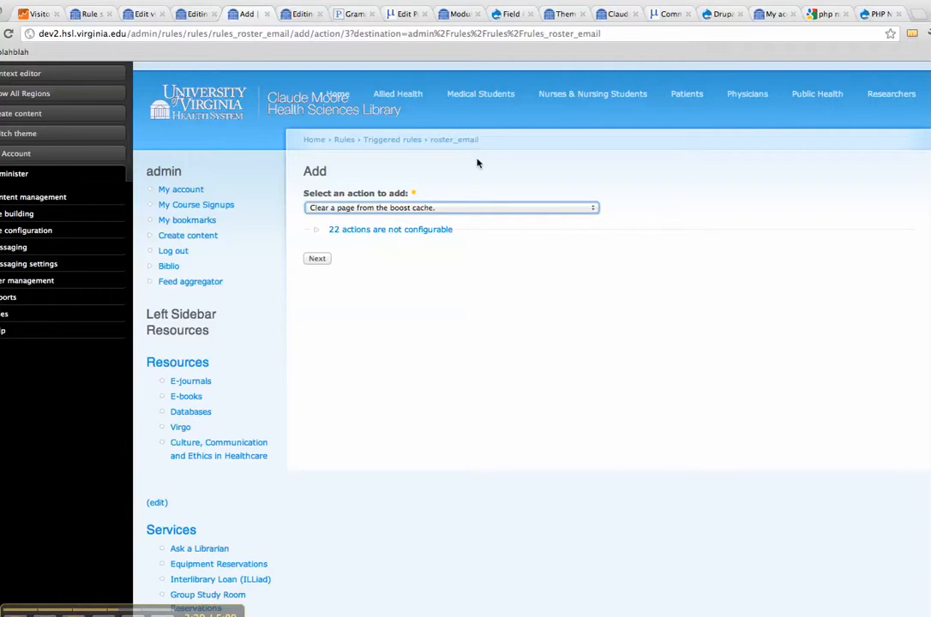
{"action": "left_click", "coordinate": [458, 142]}
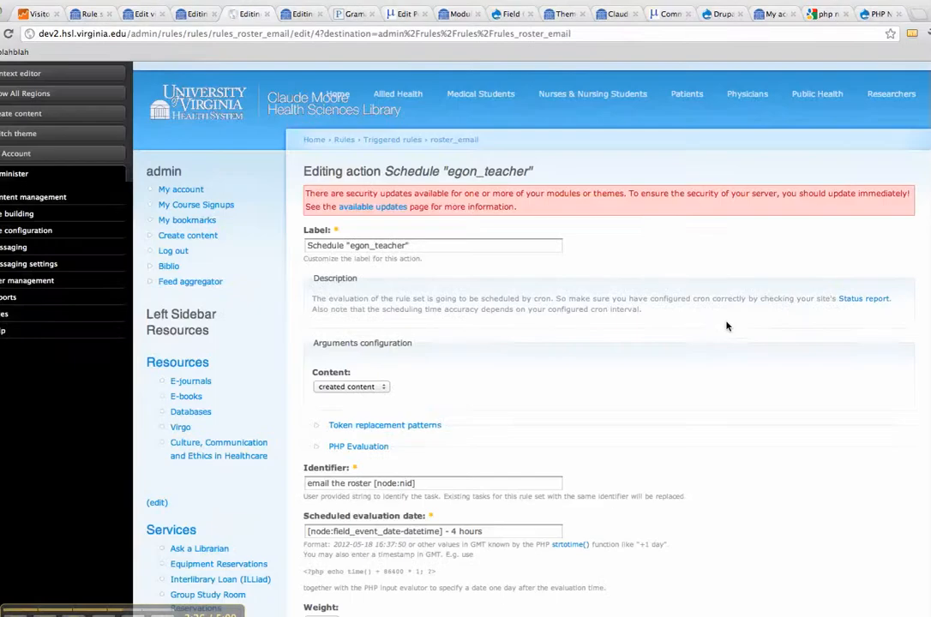
Examine the Schedule "egon_teacher" action's content argument, task identifier, scheduled evaluation date and weight settings
{"action": "scroll", "coordinate": [727, 319], "scroll_direction": "down", "scroll_amount": 3}
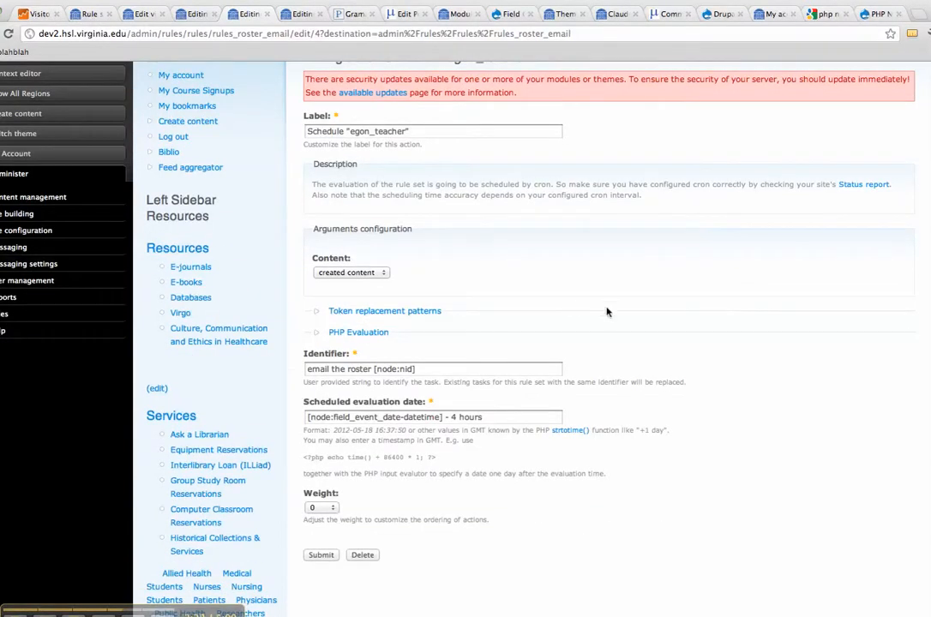
{"action": "scroll", "coordinate": [607, 312], "scroll_direction": "up", "scroll_amount": 2}
{"action": "scroll", "coordinate": [607, 312], "scroll_direction": "down", "scroll_amount": 4}
{"action": "scroll", "coordinate": [607, 312], "scroll_direction": "up", "scroll_amount": 2}
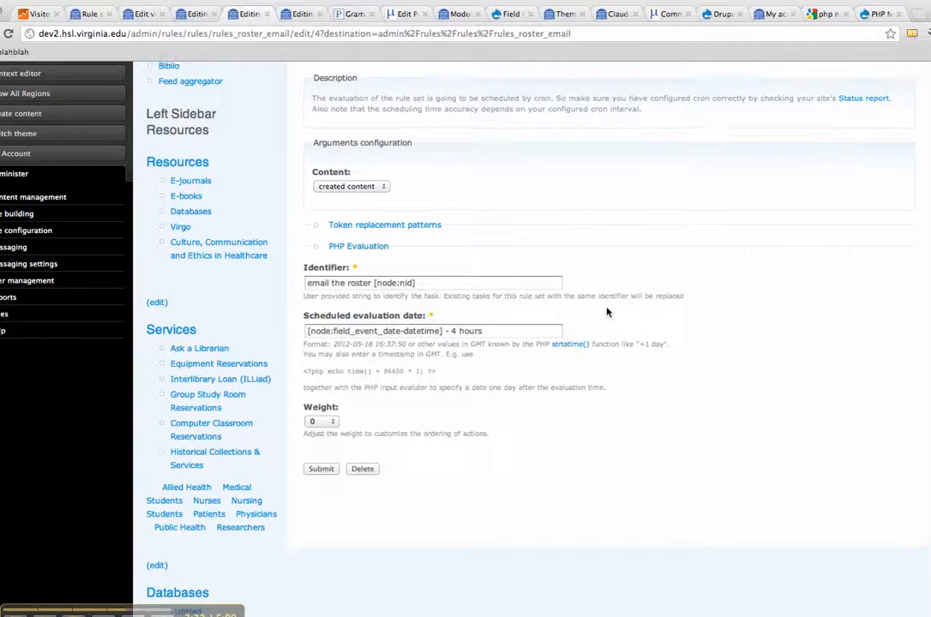
{"action": "scroll", "coordinate": [607, 312], "scroll_direction": "up", "scroll_amount": 2}
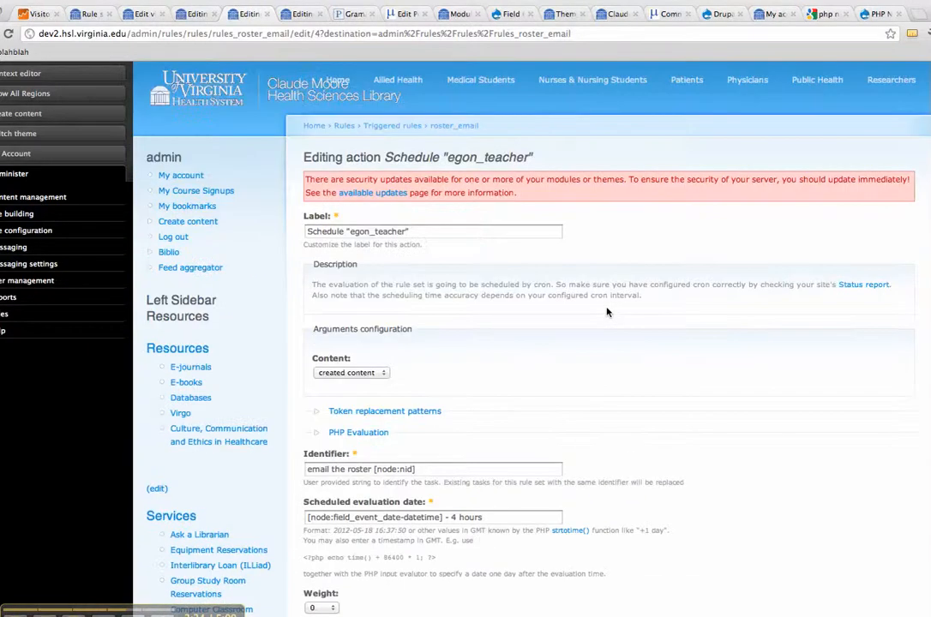